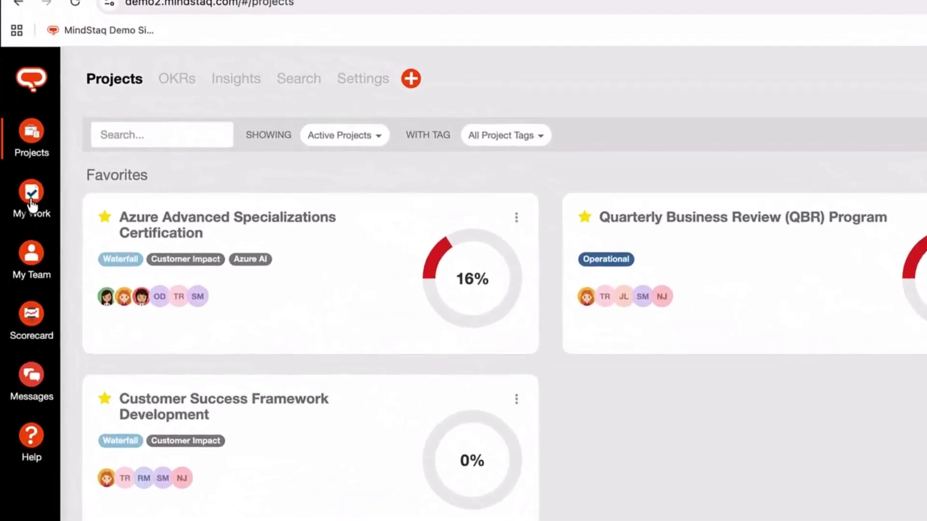
Open My Work and review the details and status report messages of the "Create team training plan and schedule" task
click(32, 204)
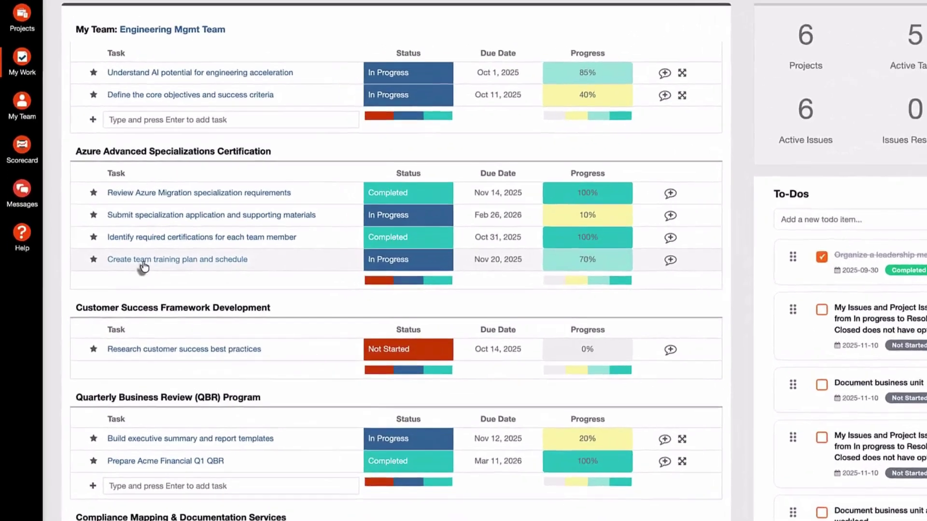
click(143, 261)
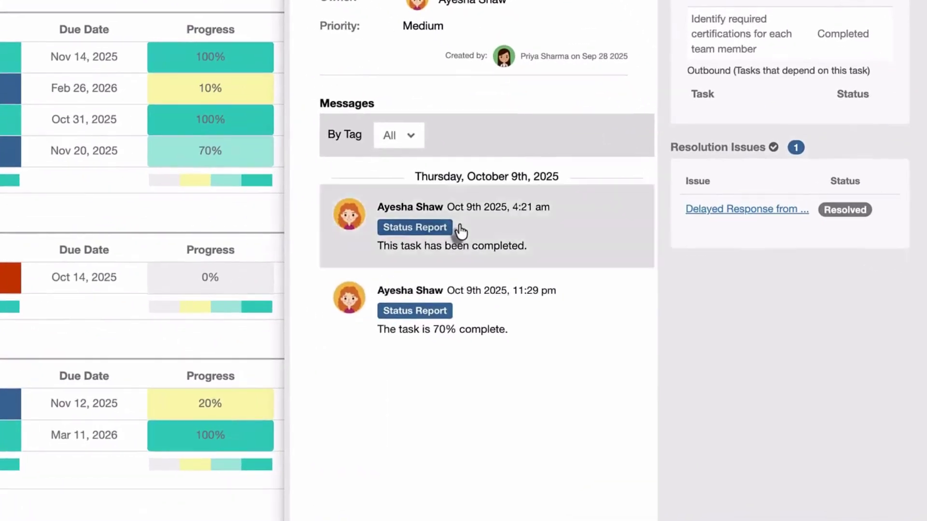
click(644, 319)
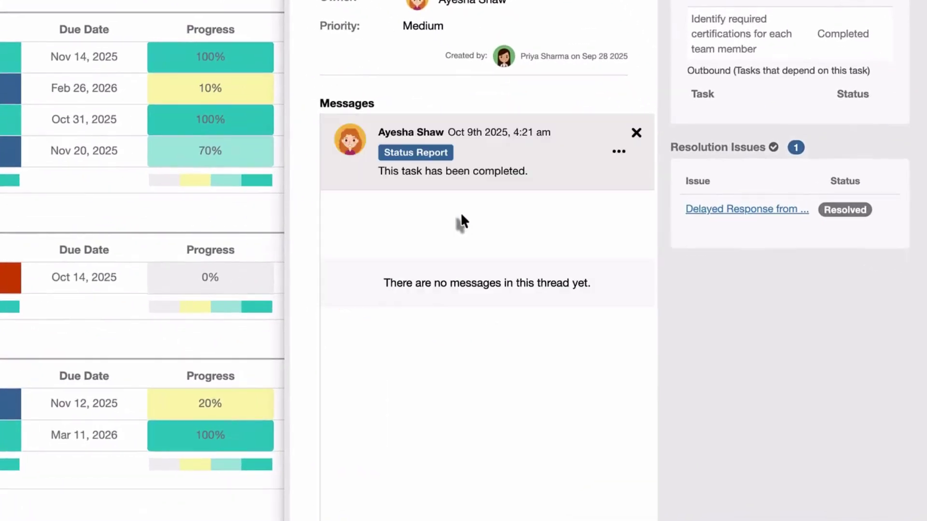
click(635, 133)
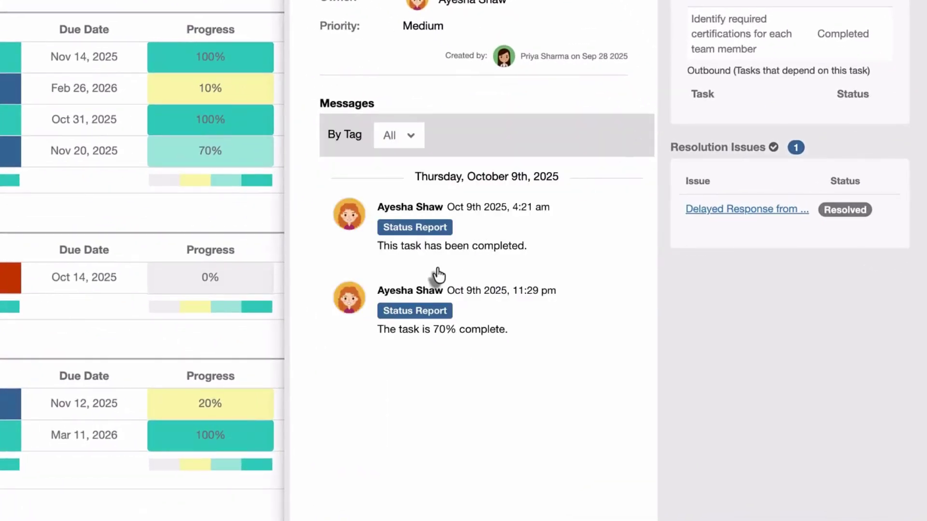
click(466, 326)
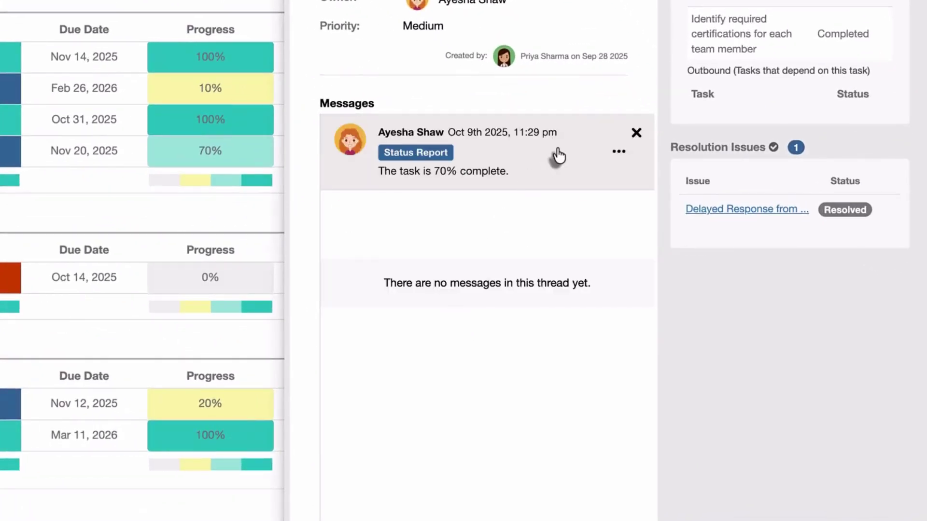
click(636, 134)
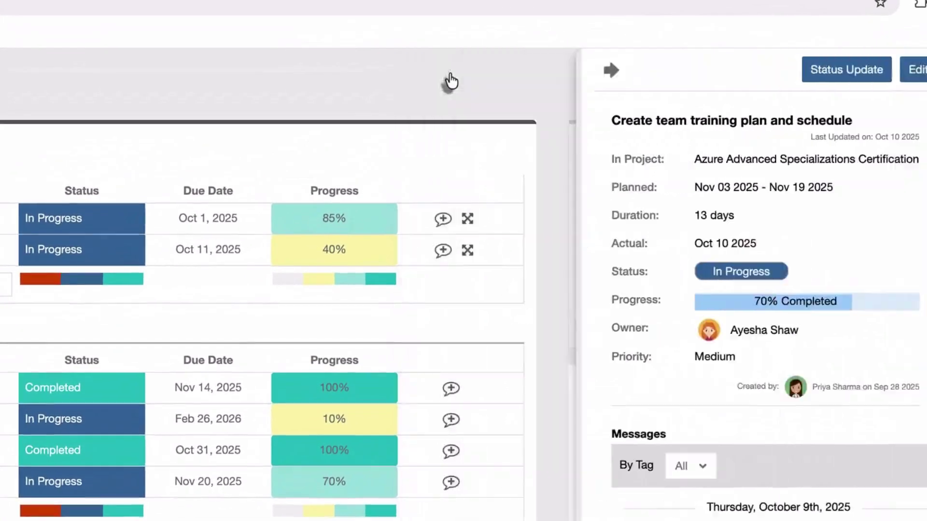
click(450, 81)
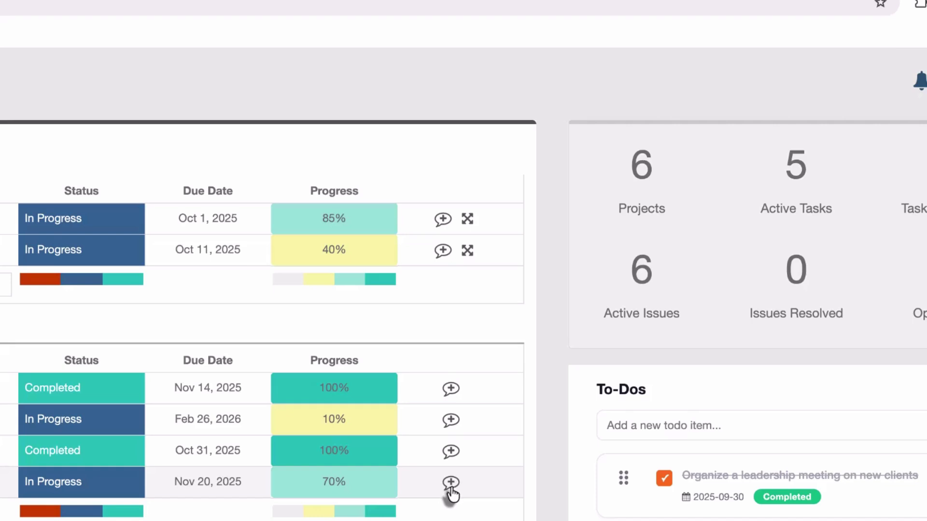
Submit a status update with a message setting the "Create team training plan and schedule" task's progress to 85%
click(450, 484)
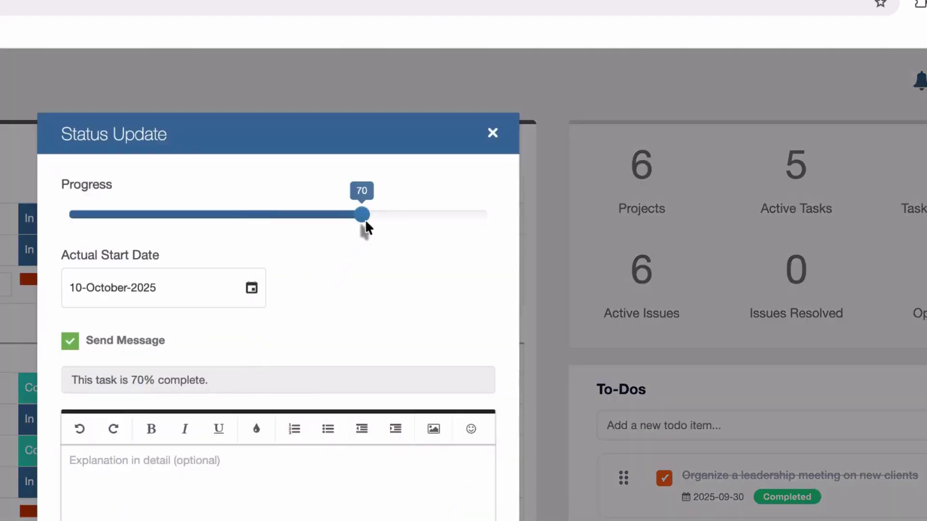
drag(363, 215, 424, 216)
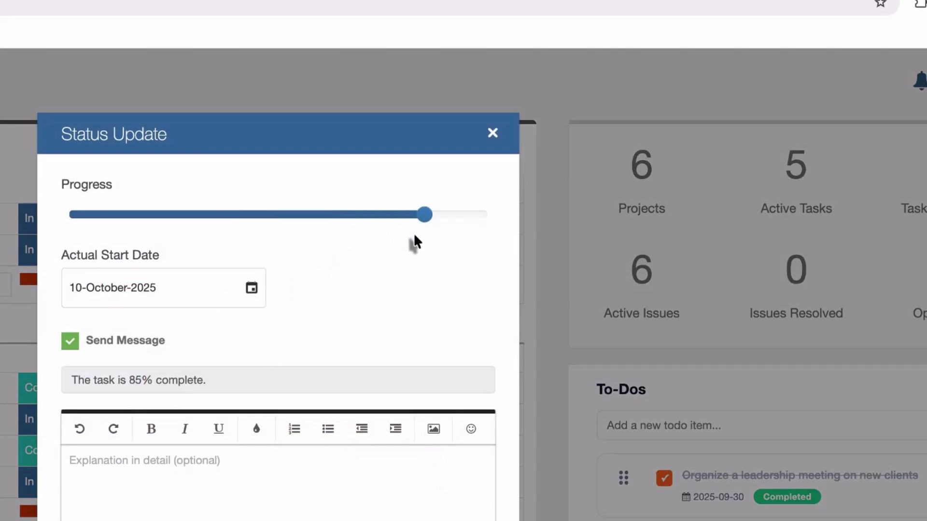
click(201, 486)
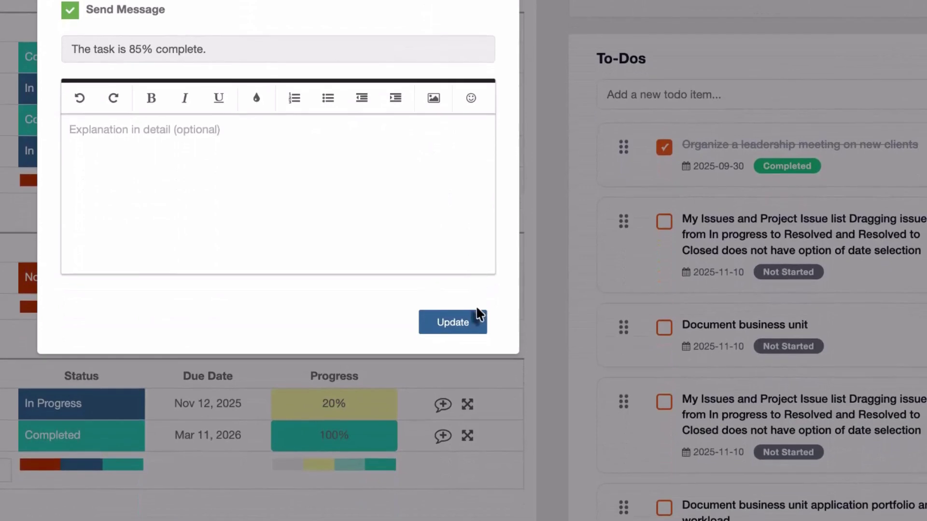
click(452, 327)
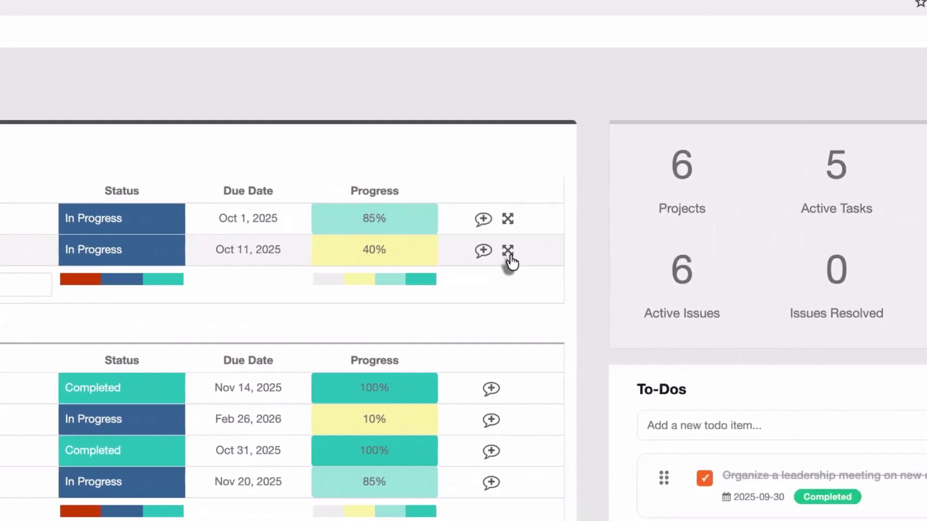
Examine the destination project and task group options for moving the "Define the core objectives and success criteria" task
click(507, 256)
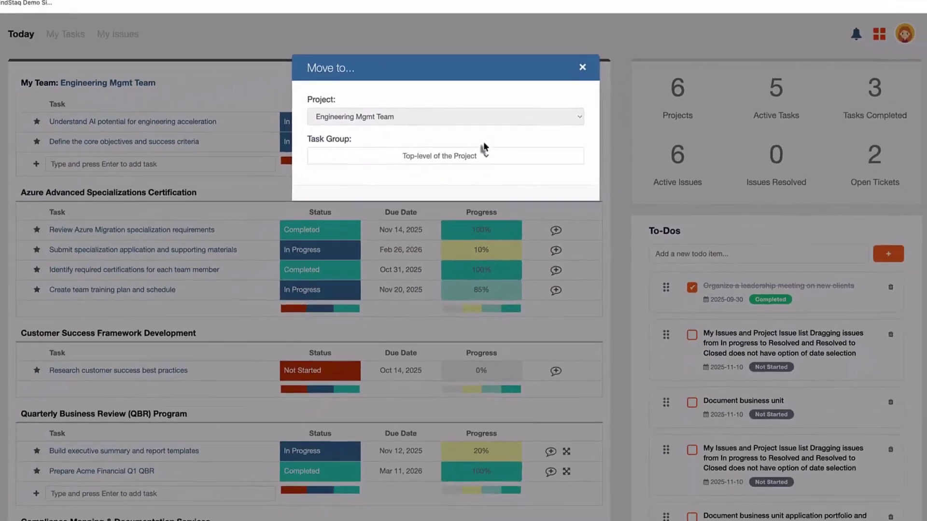
click(350, 252)
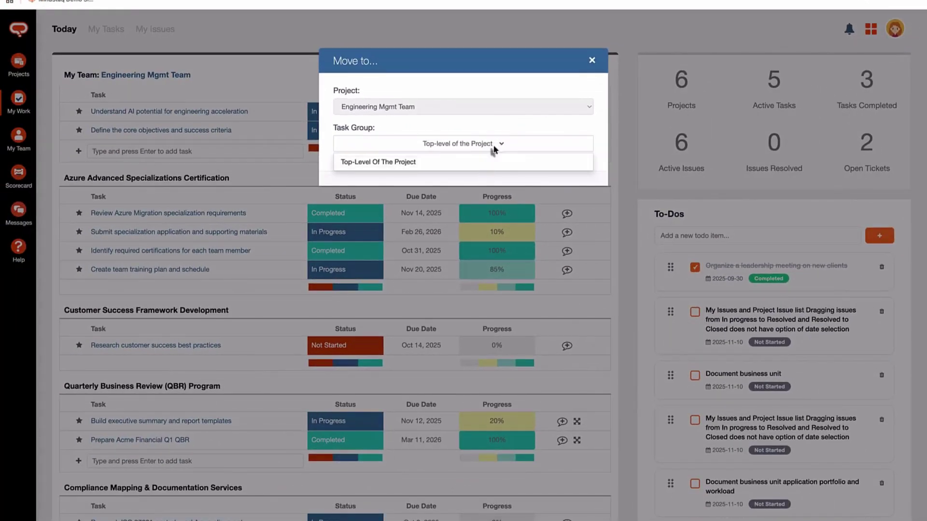
click(492, 148)
click(591, 61)
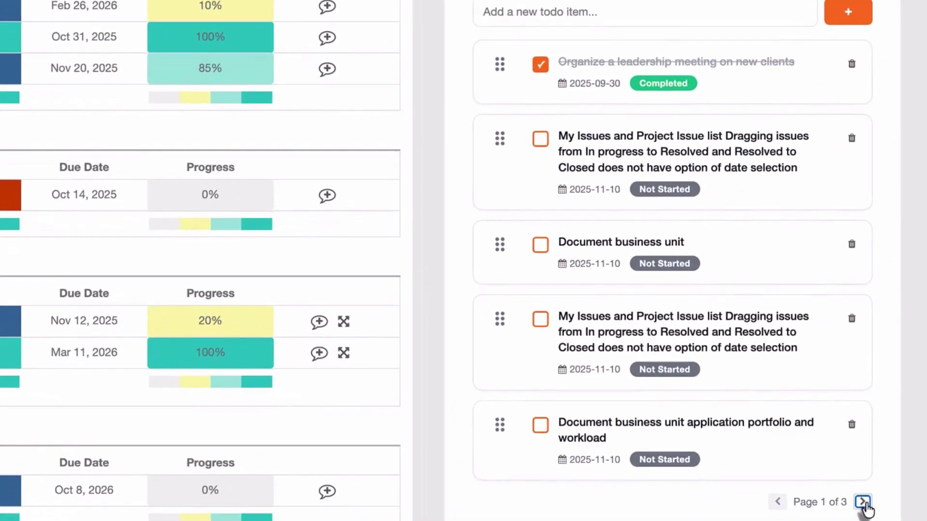
Page through the To-Dos list to its last page and return to the first page
click(888, 520)
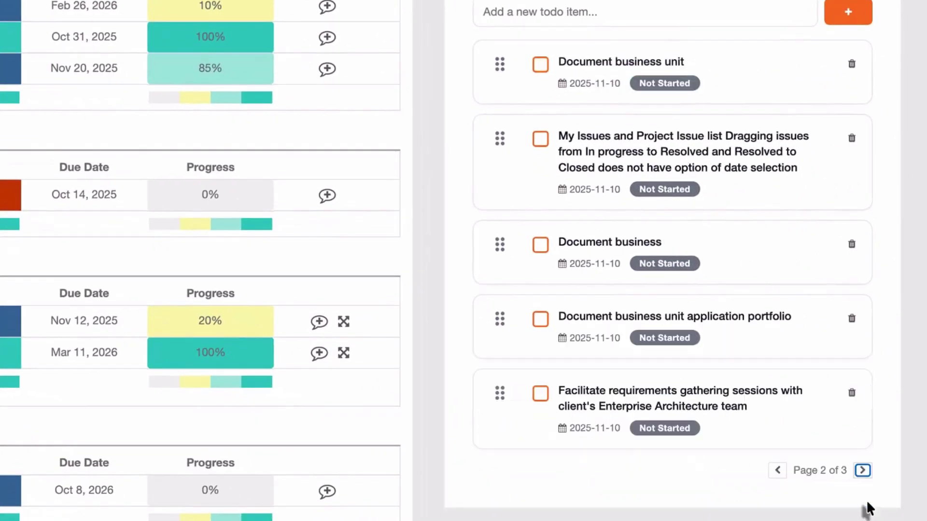
click(862, 470)
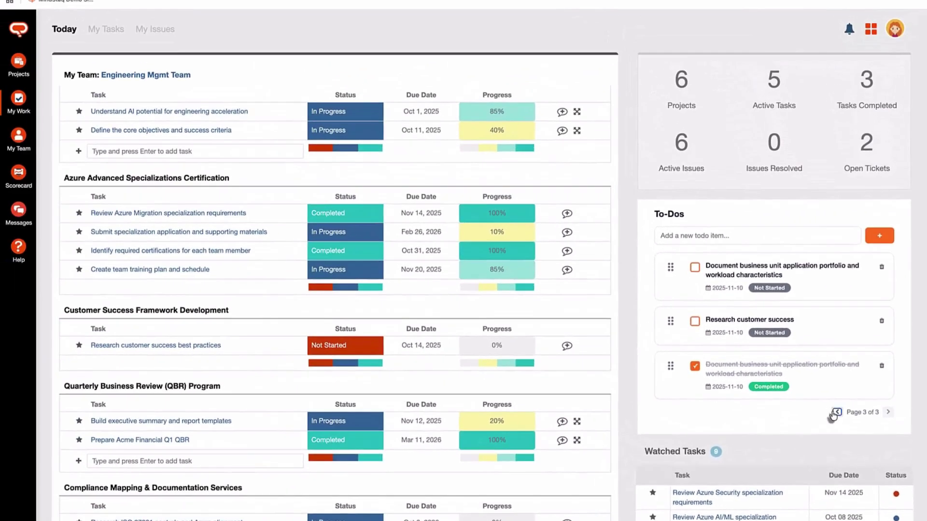
click(815, 374)
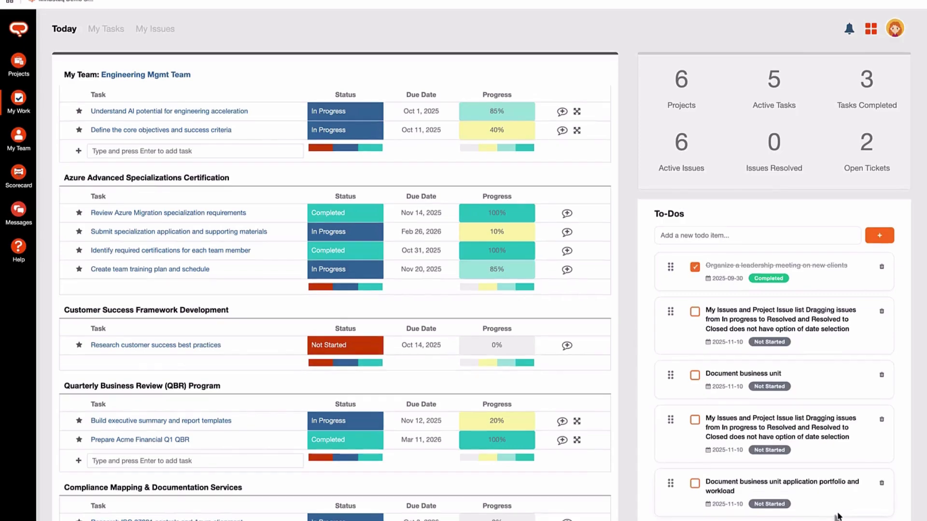
Add the to-do "Meet with management to review requirements" and reorder it above "Research customer success"
click(719, 235)
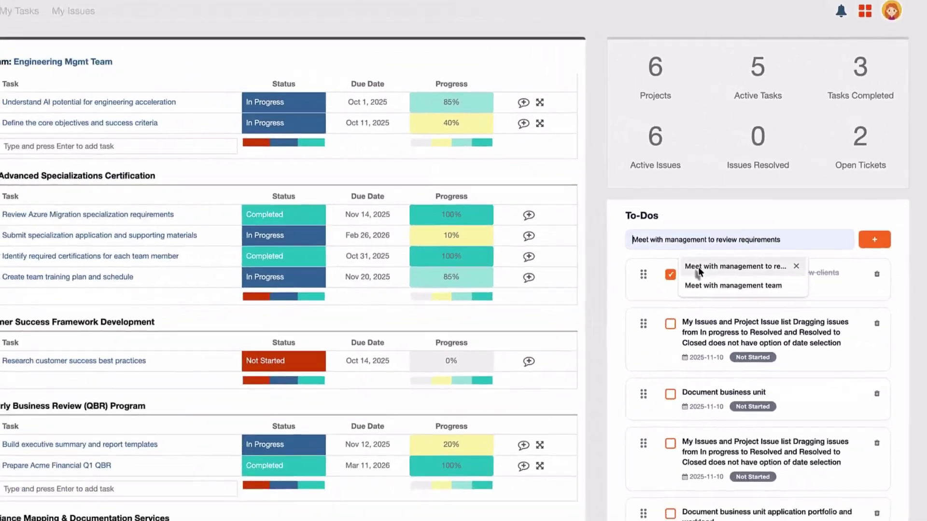
click(646, 297)
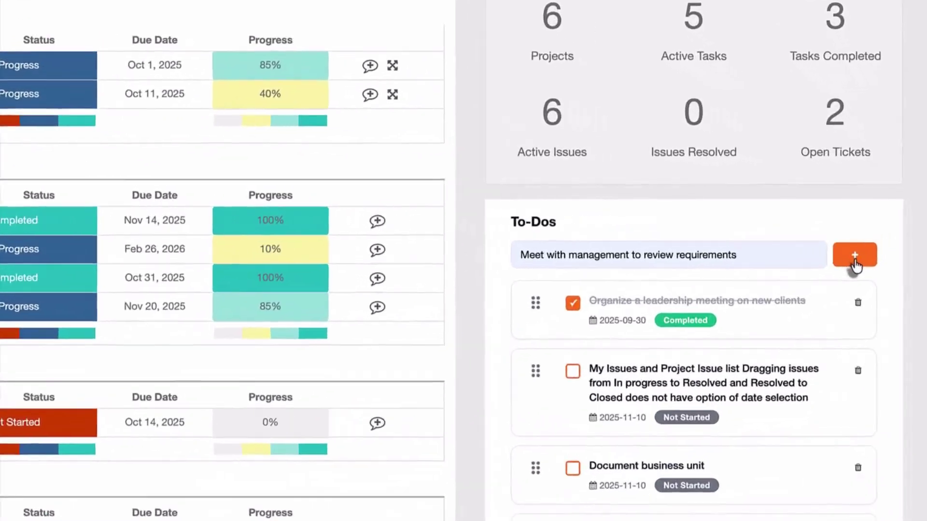
click(853, 261)
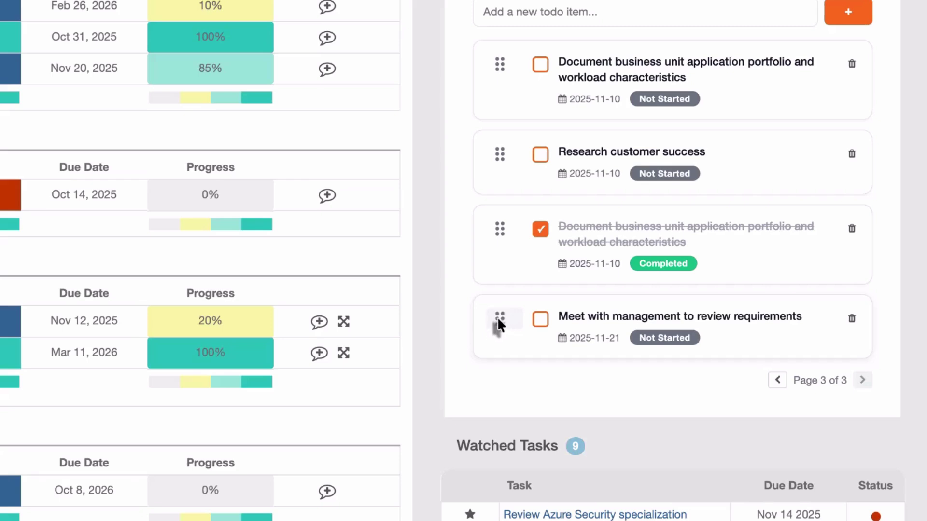
drag(499, 322, 480, 153)
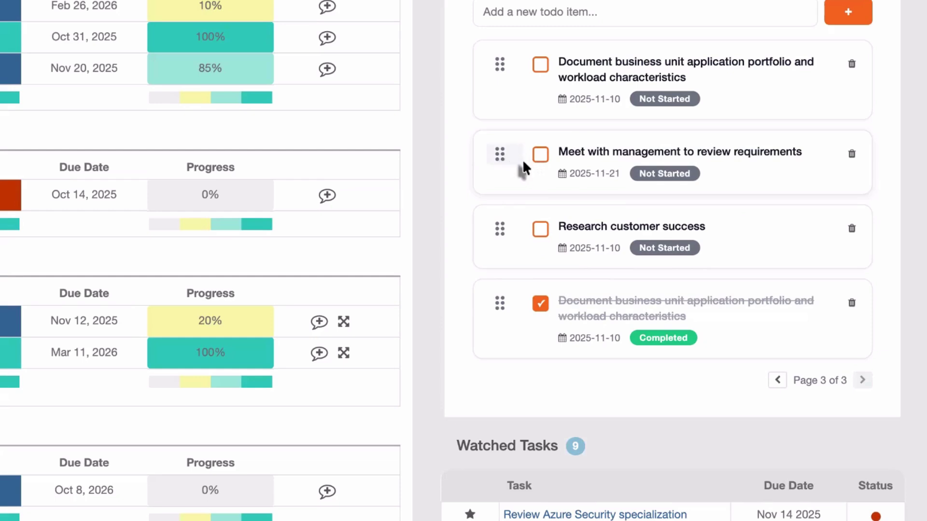
Toggle the completion of the "Meet with management to review requirements" to-do on and off, and delete that to-do
click(540, 155)
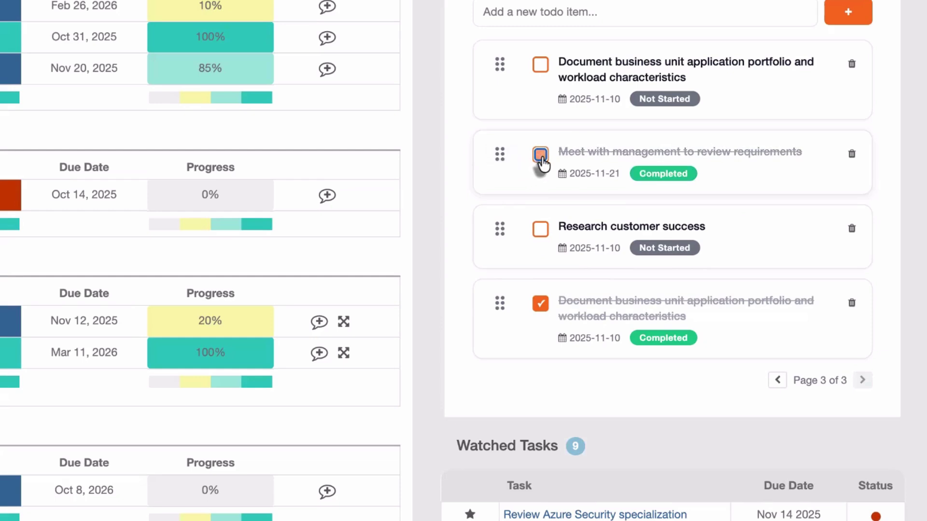
click(541, 156)
click(540, 157)
click(539, 159)
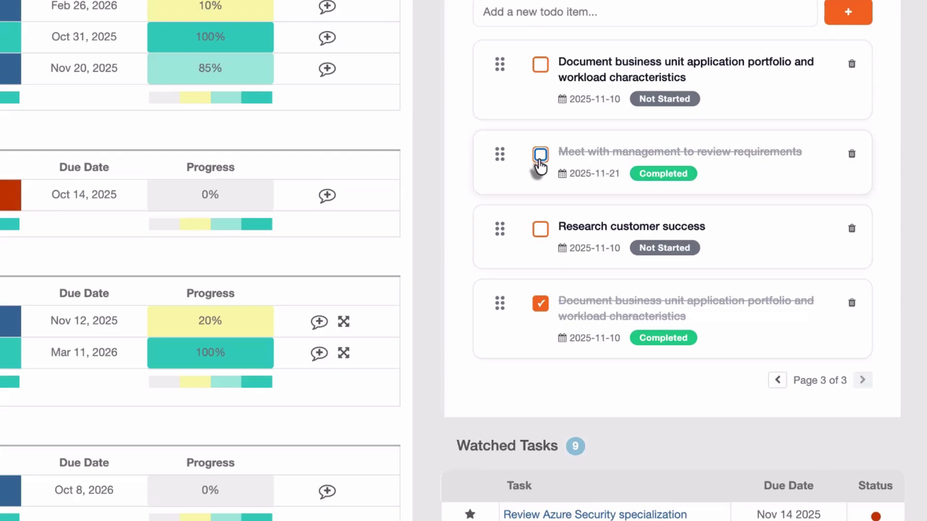
click(851, 156)
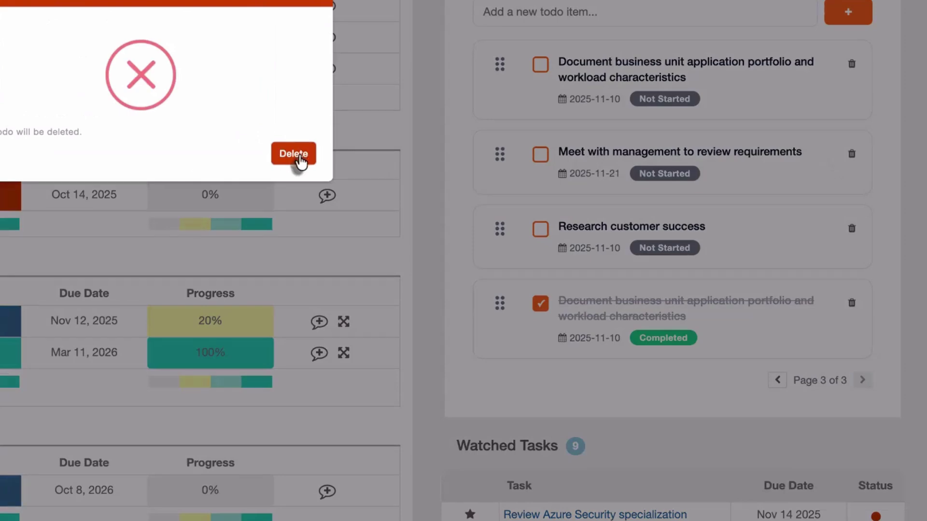
click(302, 158)
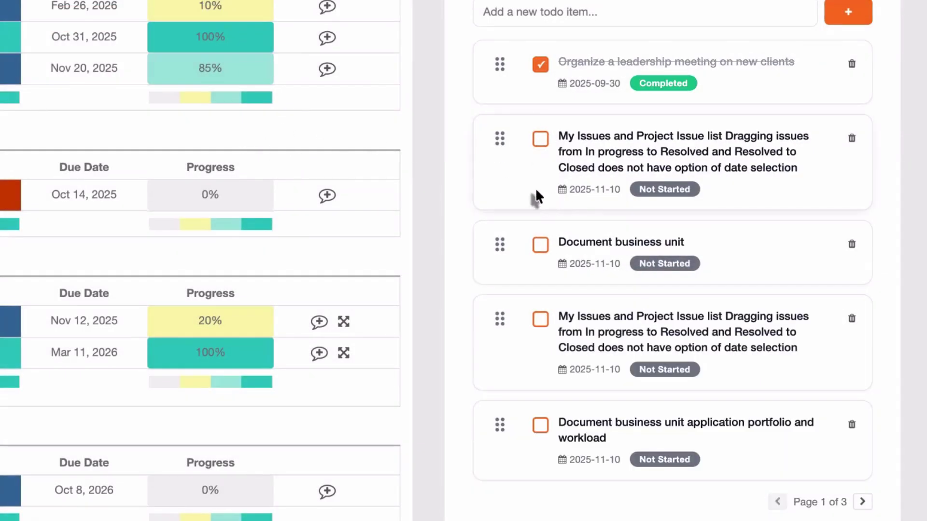
Review the details of the watched task "Review Azure Security specialization requirements" and close them
scroll(536, 196, down, 7)
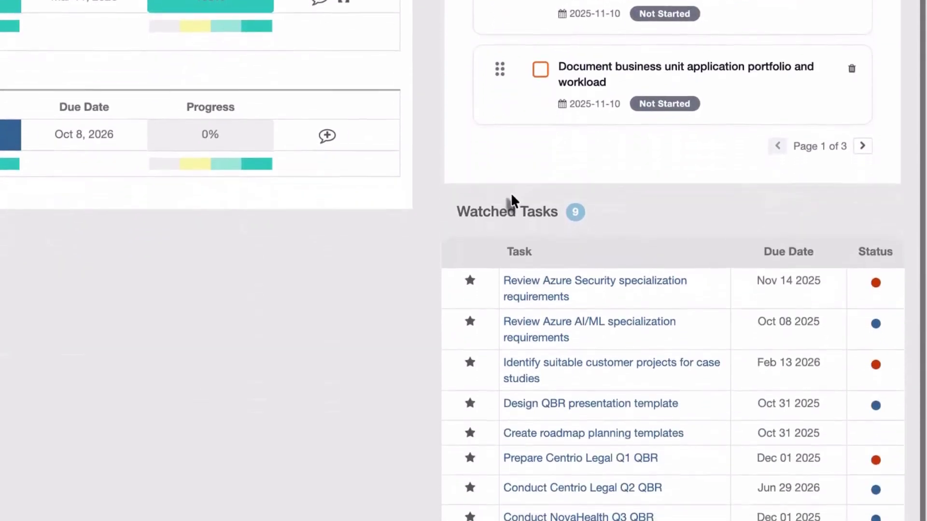
scroll(511, 195, down, 1)
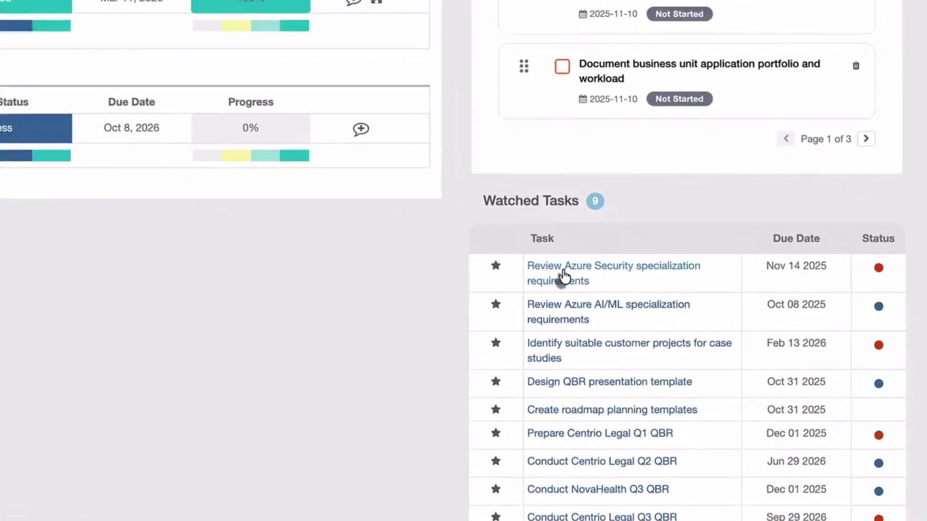
click(547, 261)
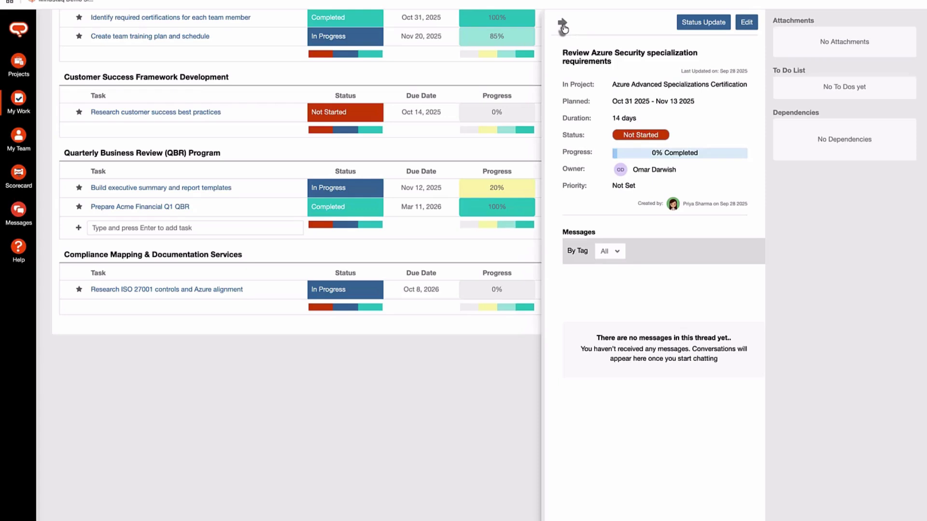
click(562, 25)
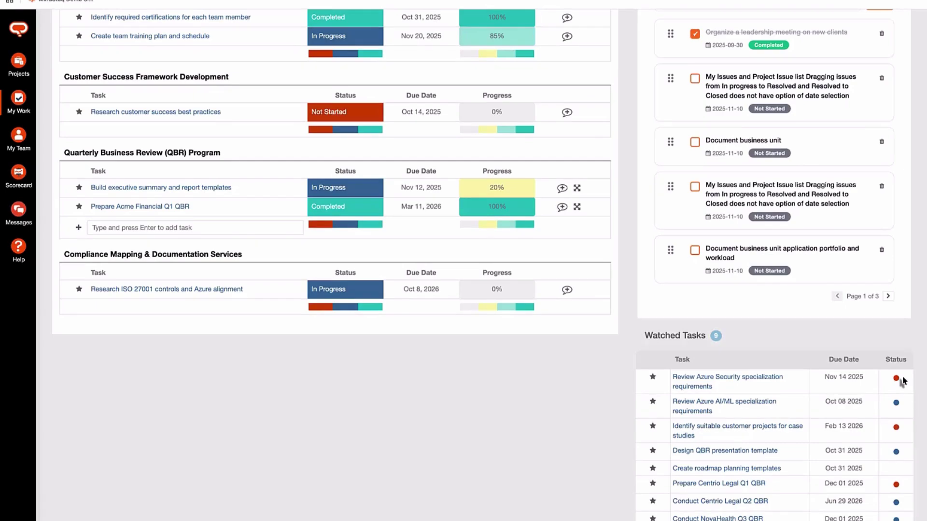
Switch to the My Tasks board and review the details of the in-progress task "Create team training plan and schedule"
scroll(901, 381, up, 10)
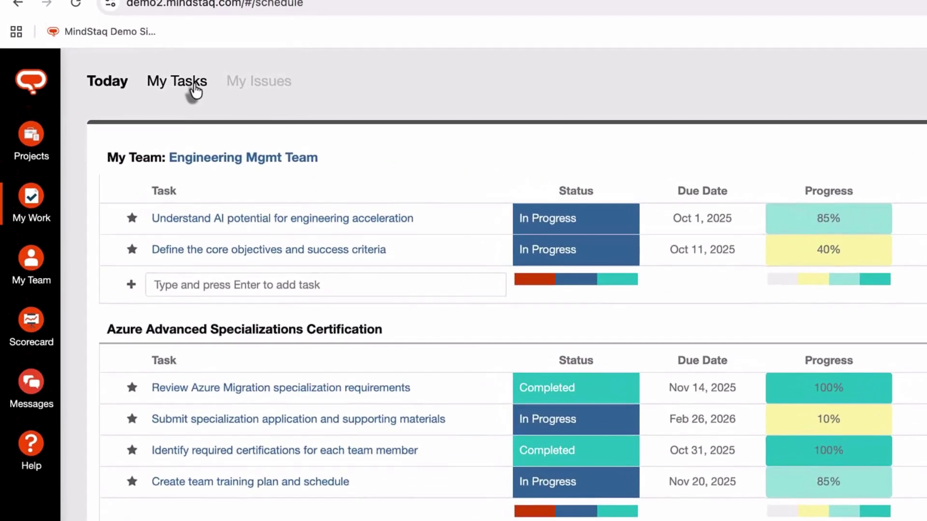
click(157, 67)
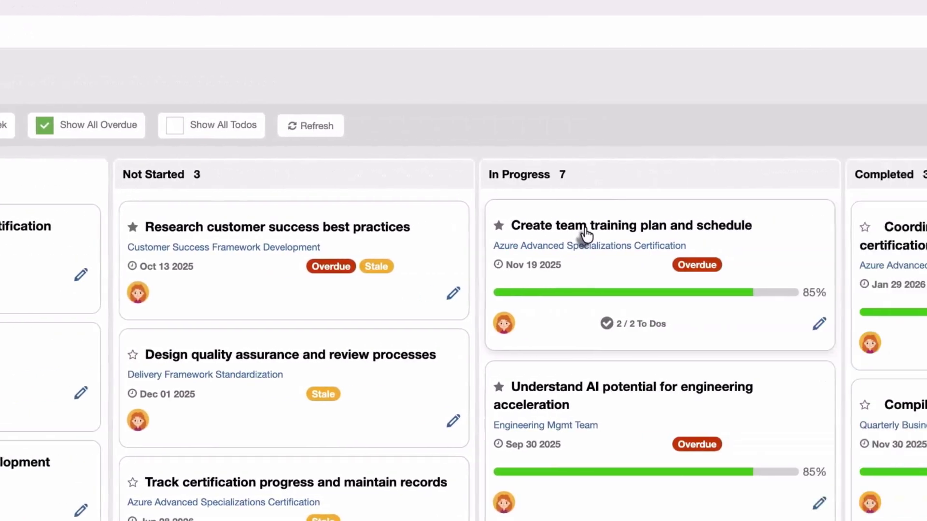
click(418, 230)
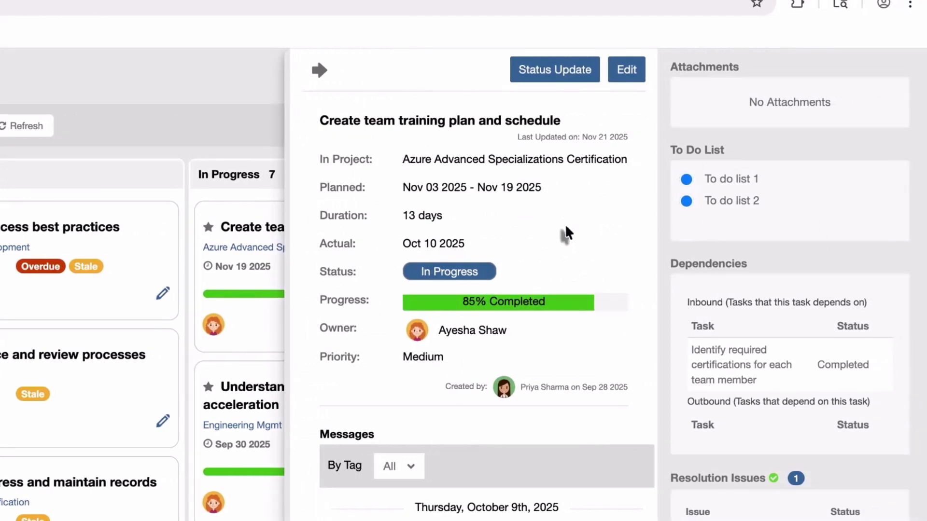
click(337, 70)
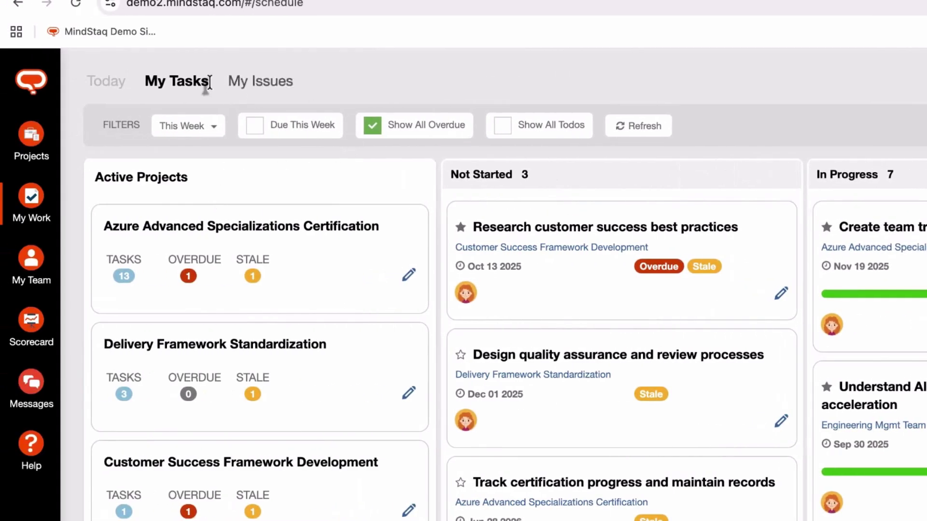
Check the period filter's options and limit the My Tasks board to tasks due this week
click(190, 133)
click(332, 155)
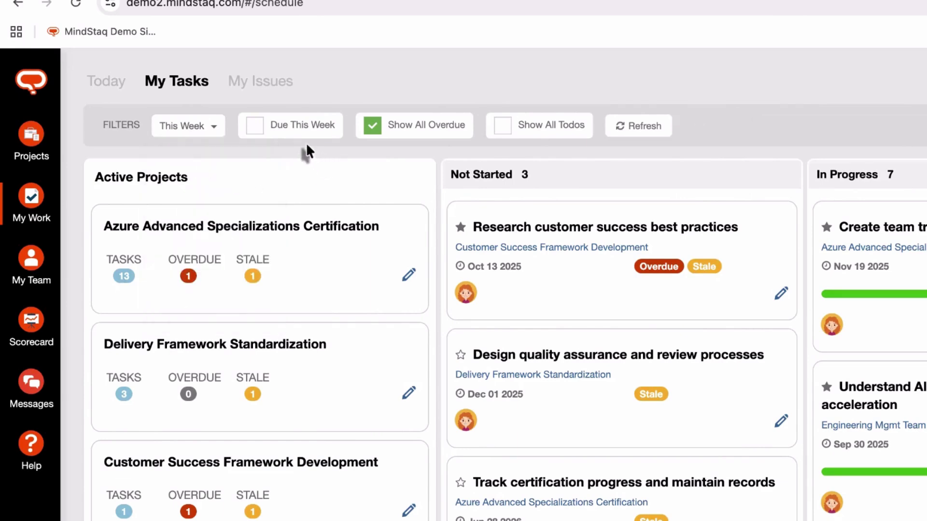
click(256, 127)
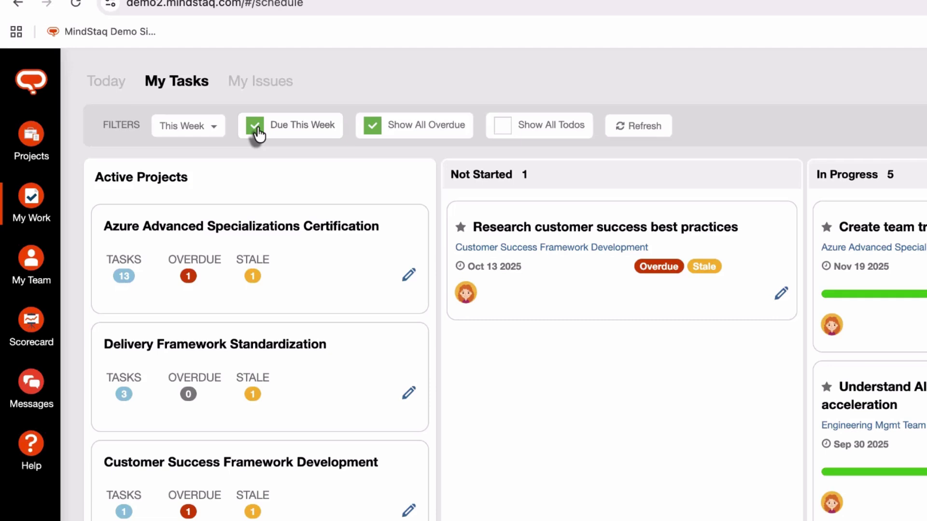
Turn off the Due This Week filter on the My Tasks board, toggle the overdue filter, and show all overdue tasks and all to-dos
click(256, 128)
click(375, 130)
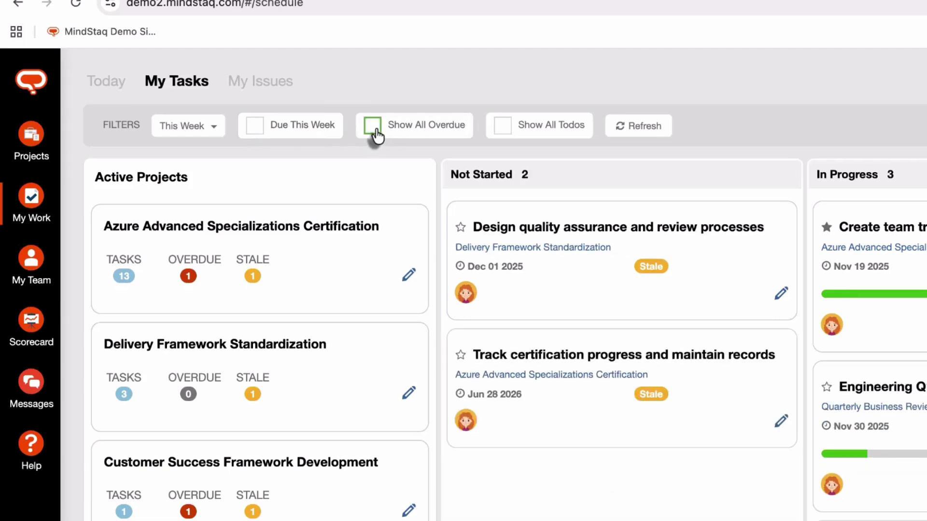
click(375, 129)
click(375, 129)
click(375, 131)
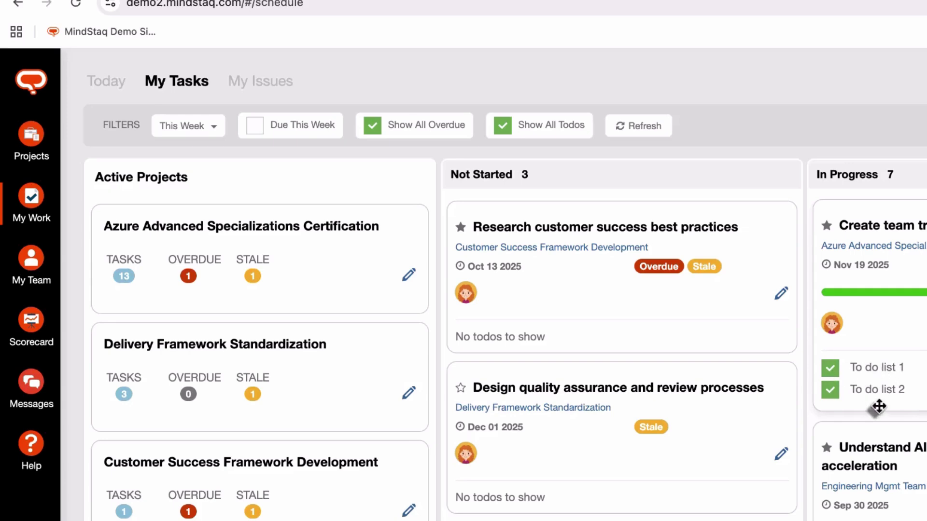
Uncheck "To do list 1" on "Create team training plan and schedule", try rechecking it, and dismiss the task completion form each time
click(830, 368)
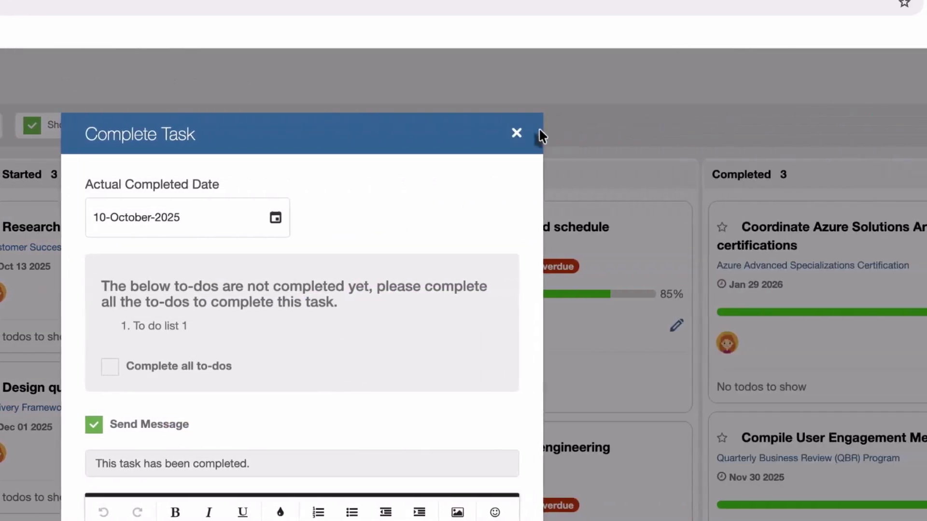
click(516, 133)
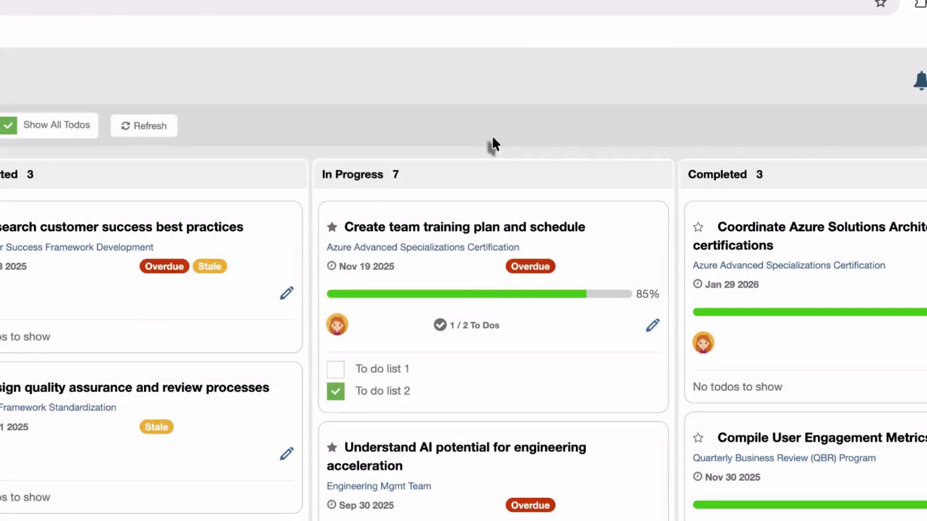
click(339, 377)
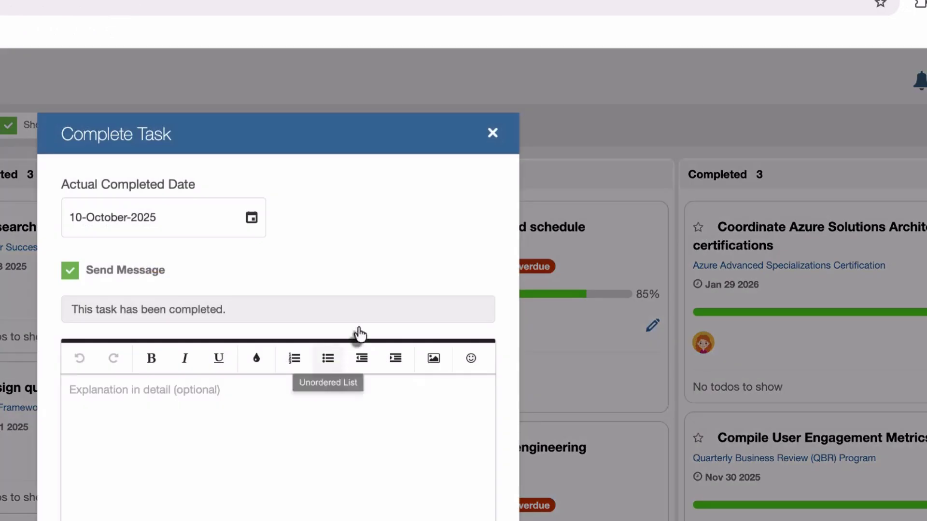
click(493, 134)
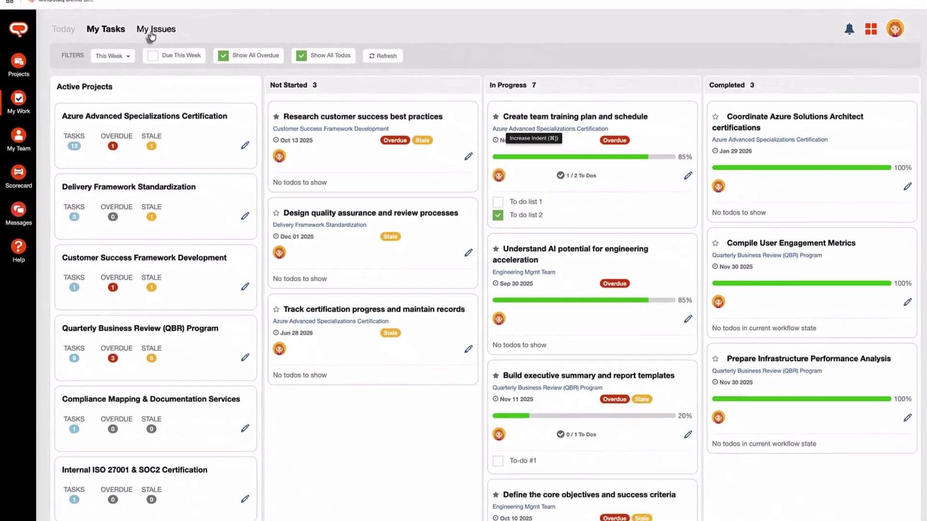
Switch to the My Issues board, review the details of the in-progress blocker about the Microsoft 6-month deployment requirement, and close them
click(268, 85)
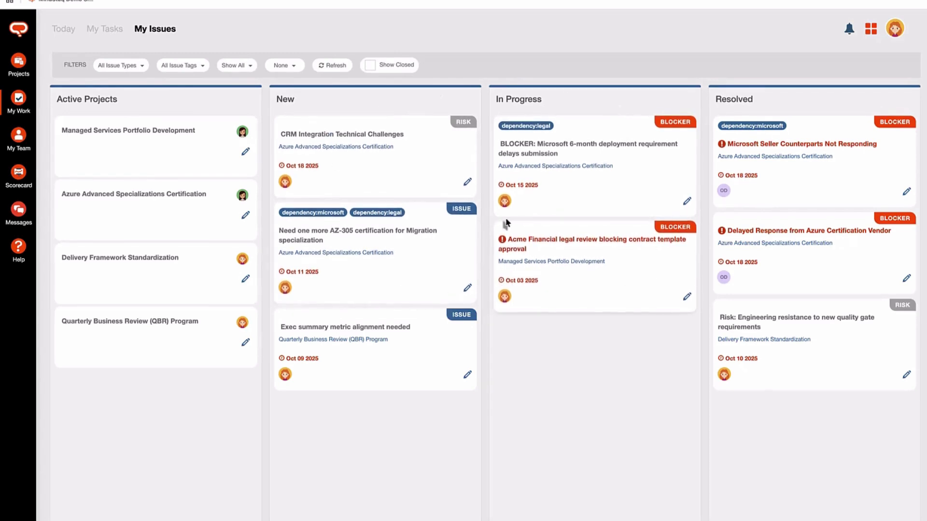
scroll(398, 153, down, 1)
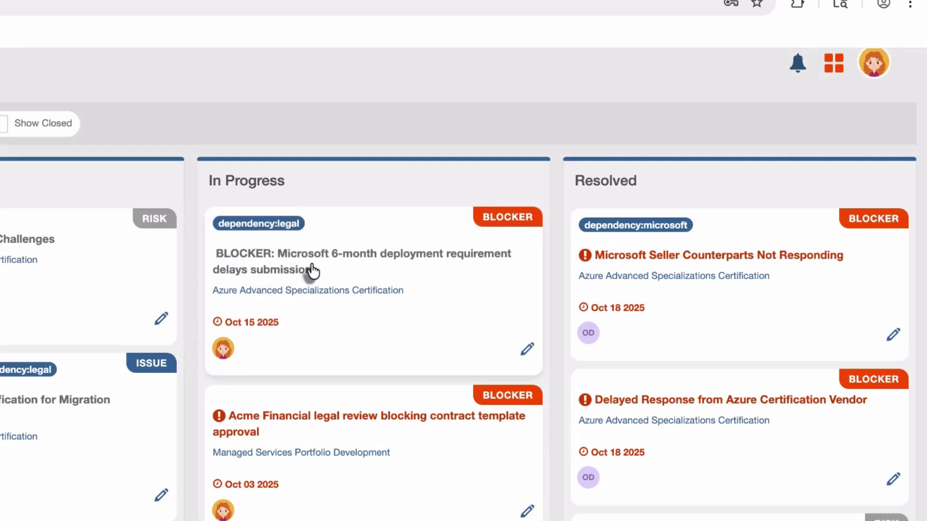
click(375, 264)
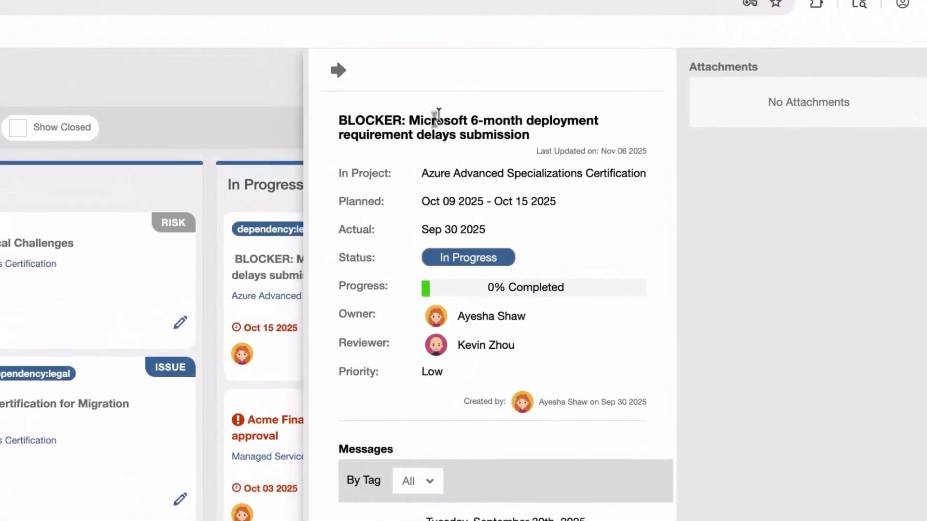
click(319, 37)
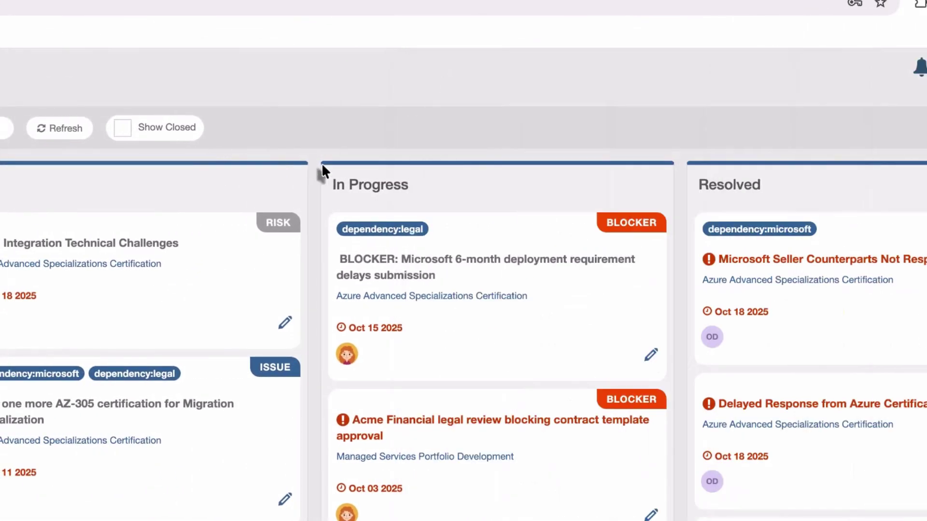
Filter the My Issues board by the dependency:microsoft tag and toggle the display of closed issues on and off
click(325, 137)
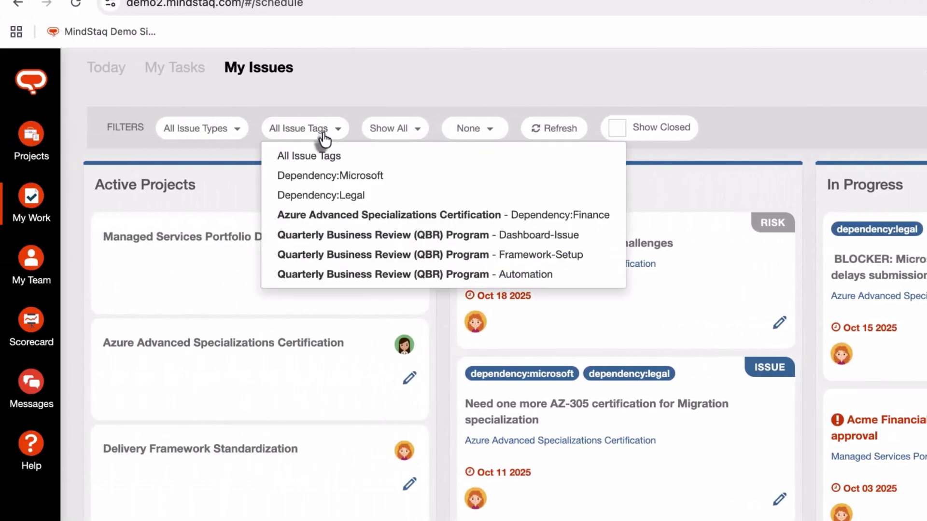
click(356, 183)
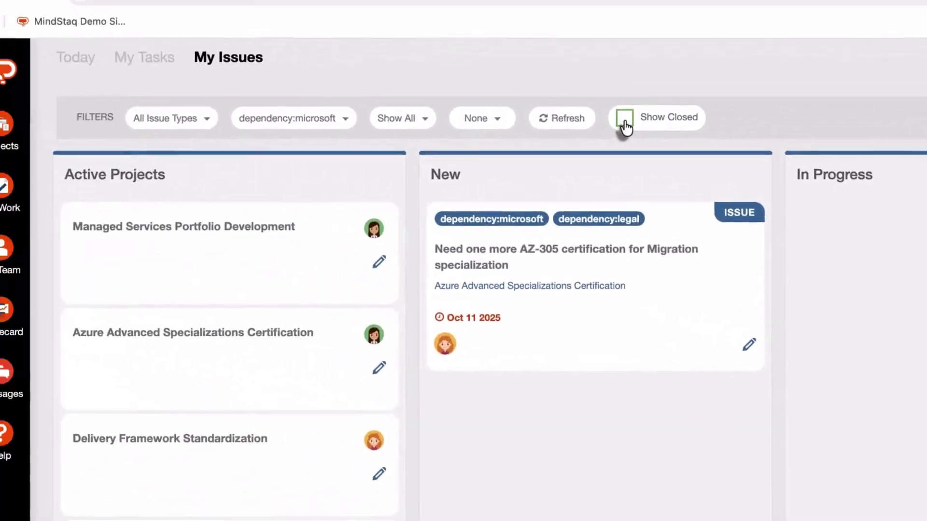
click(622, 120)
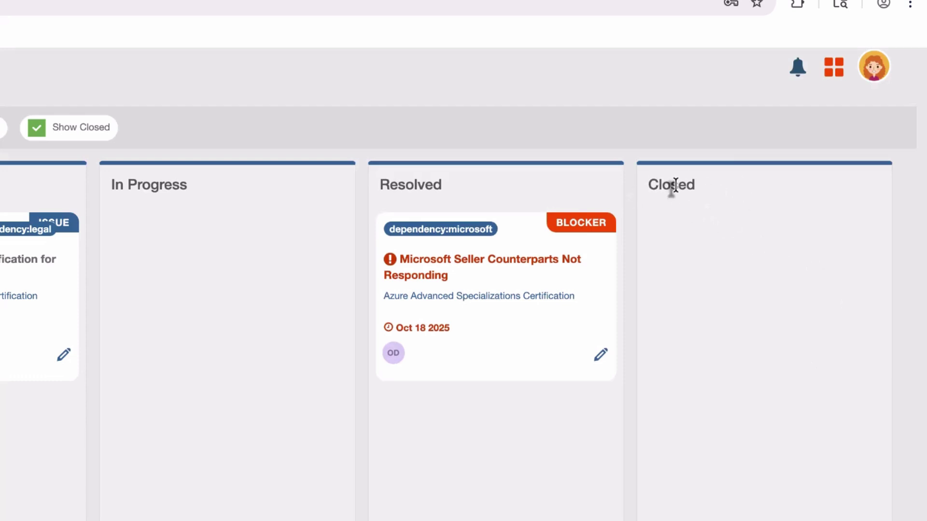
click(38, 129)
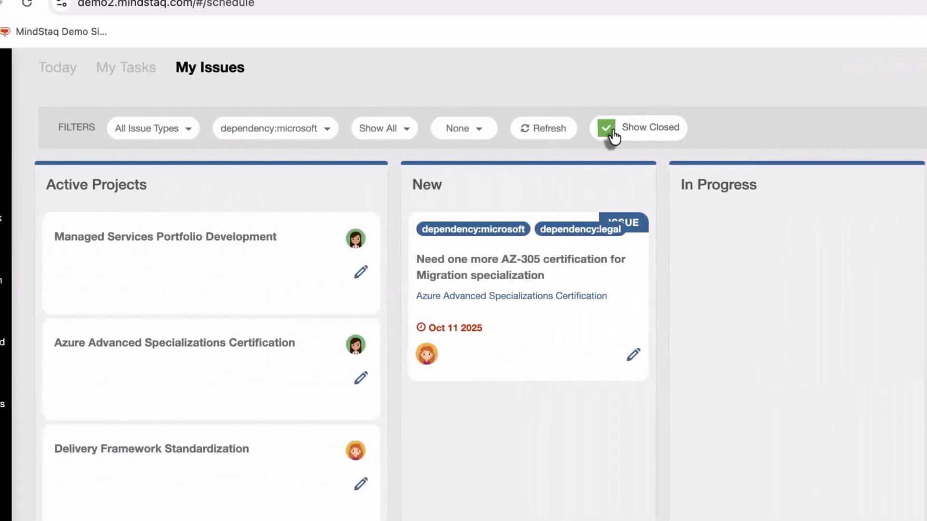